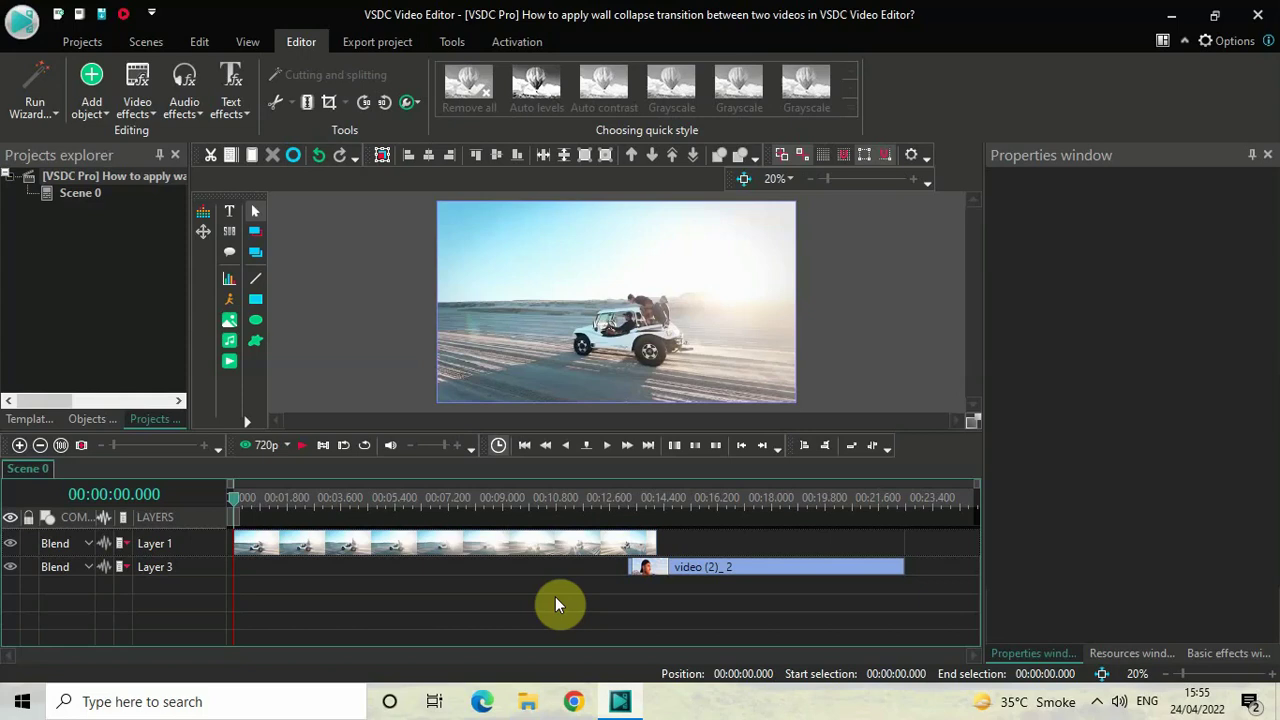
Step: Scrub the timeline to the second clip and open the Car Demo_1 clip's own timeline
click(461, 497)
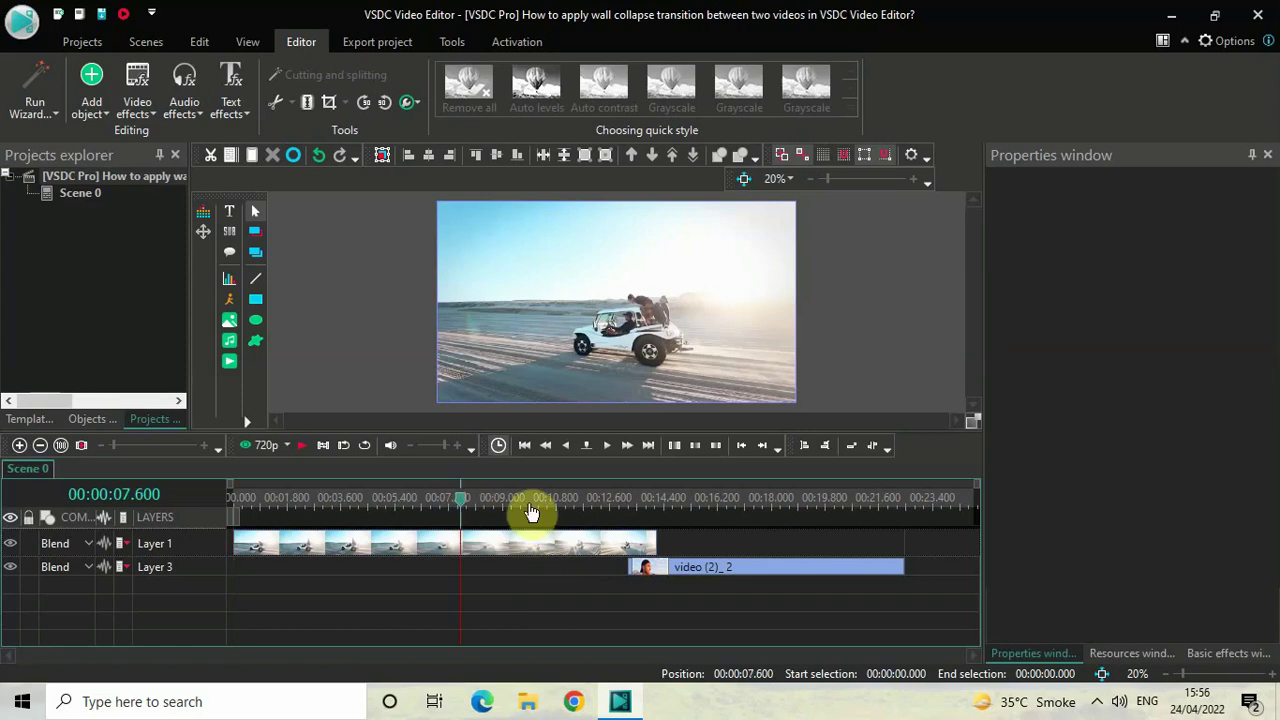
click(789, 499)
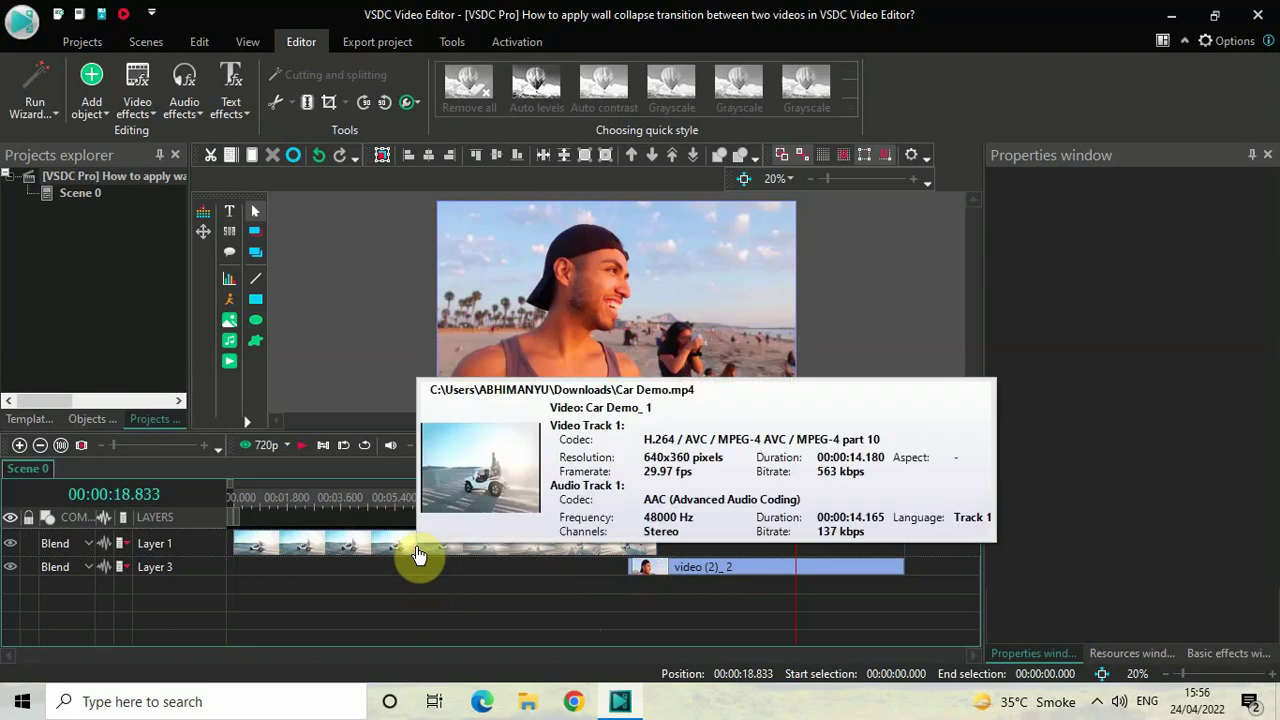
click(418, 554)
double_click(418, 554)
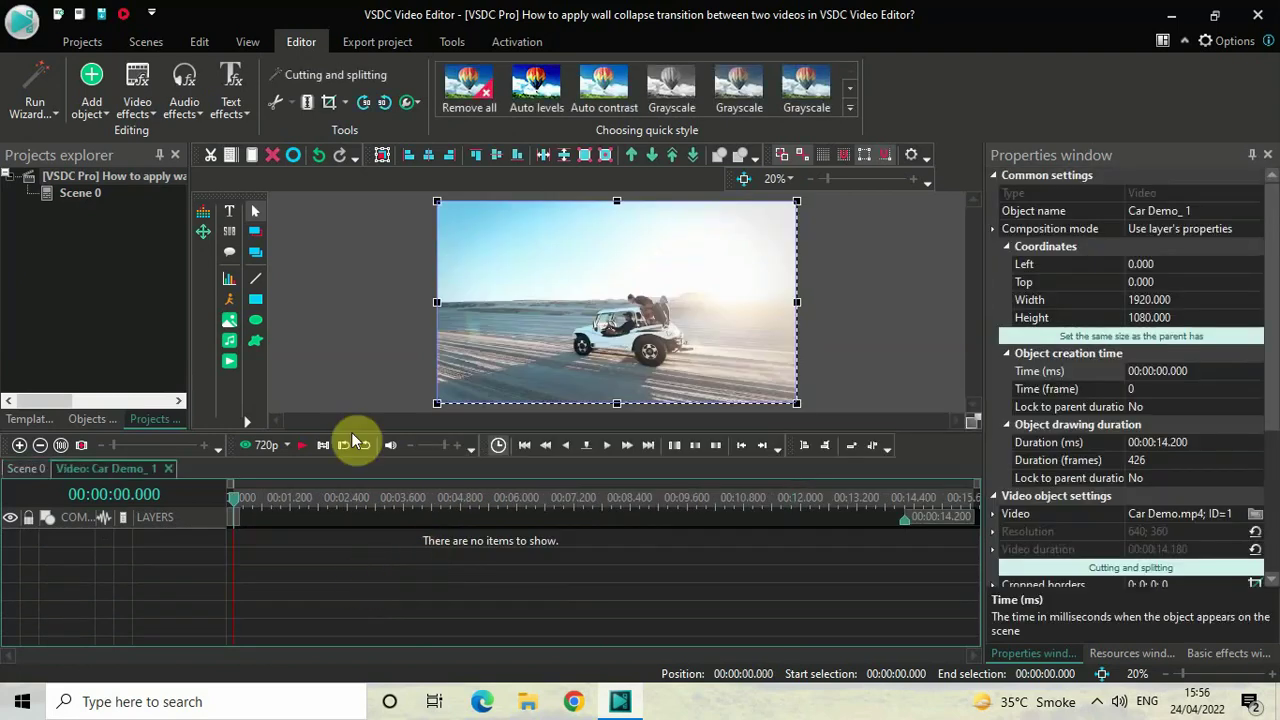
Step: Insert a Shattered glass transition from Video effects > Transitions, positioned at the clip's end
click(133, 107)
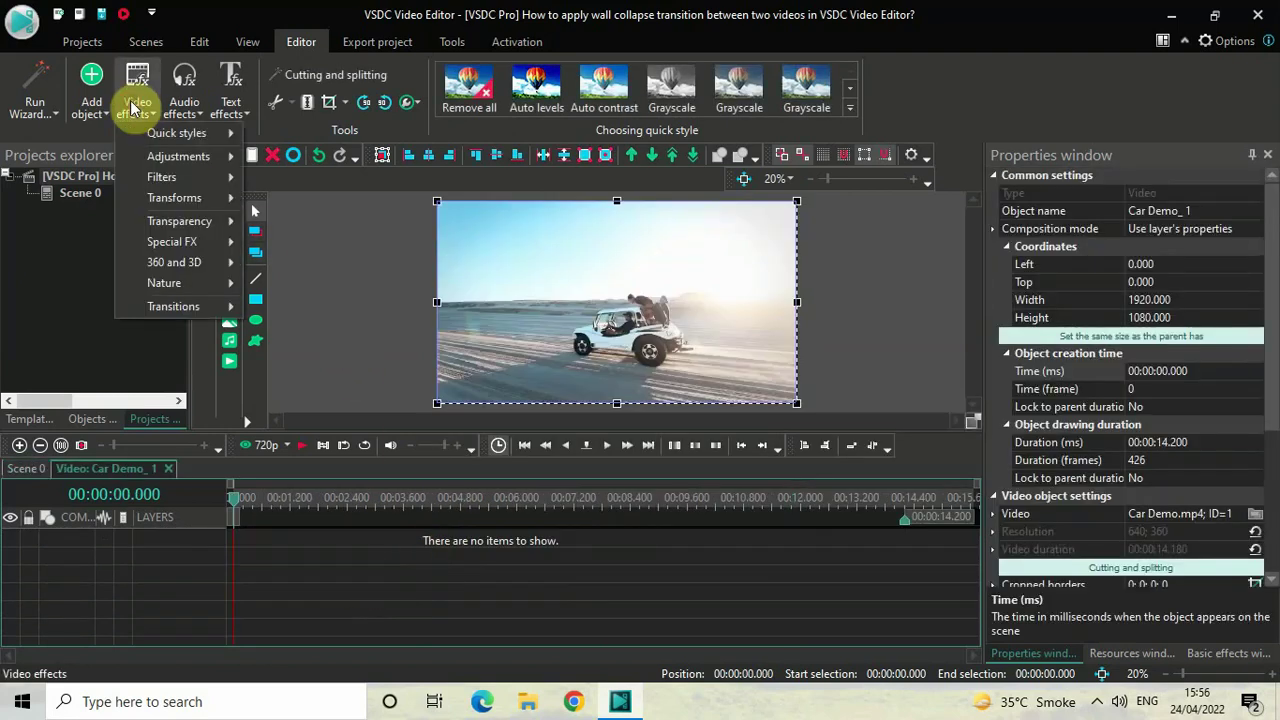
mouse_move(198, 313)
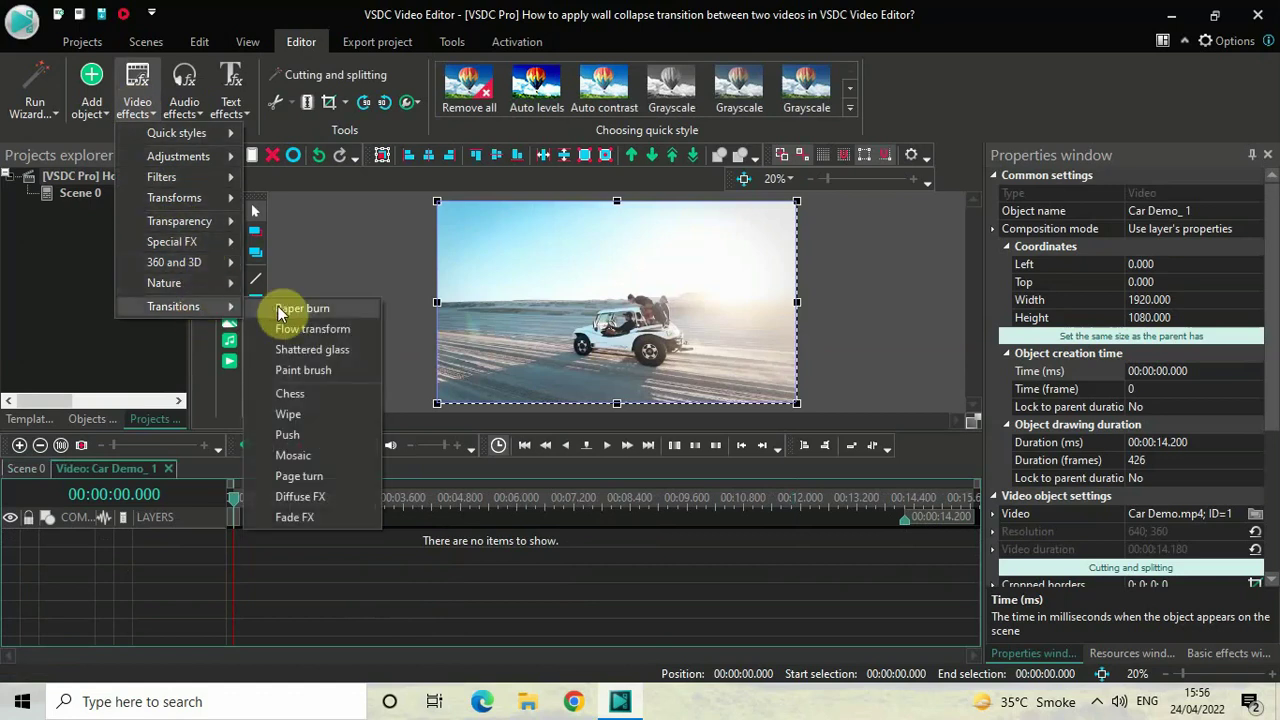
click(346, 349)
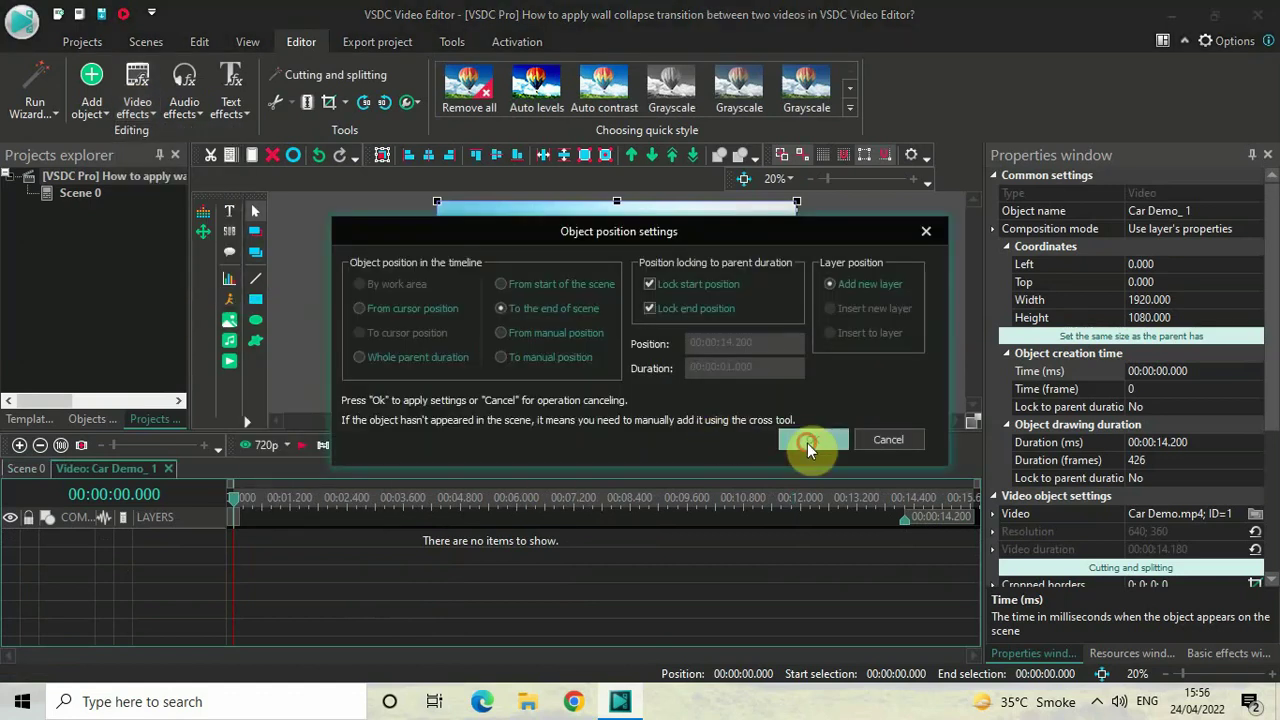
click(807, 443)
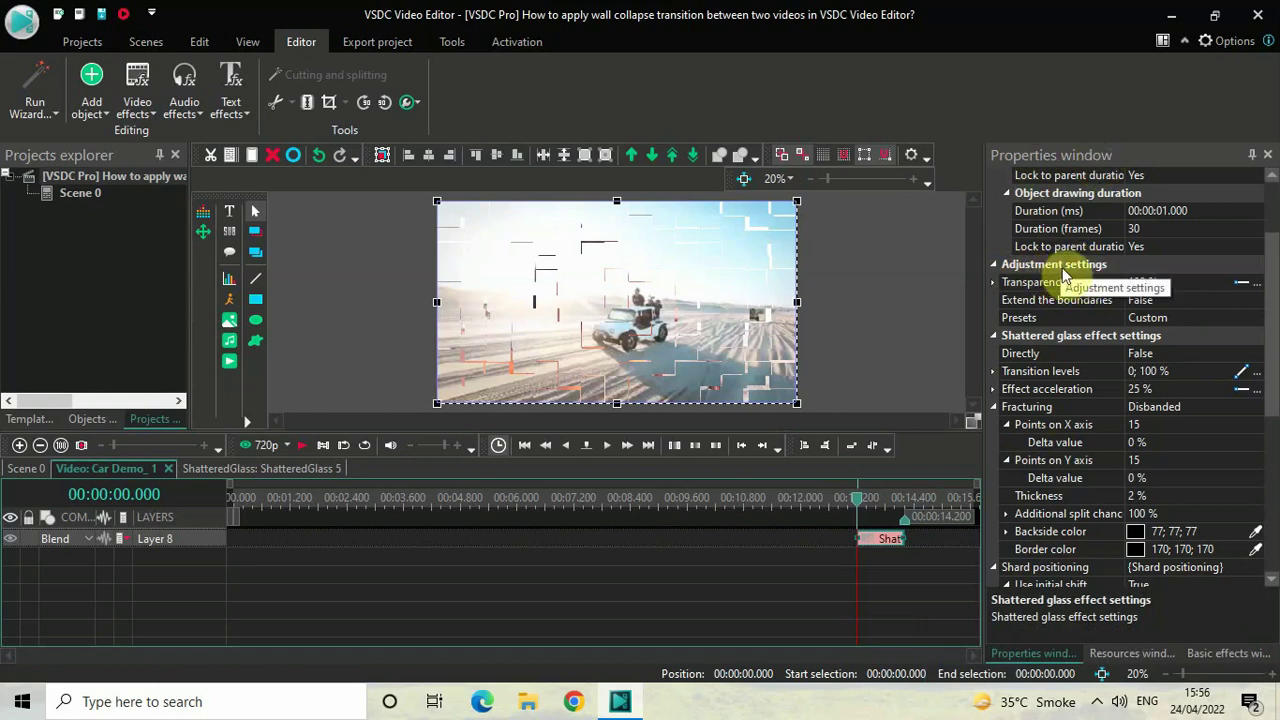
Step: Choose the preset '12. Fade-Out: Falling down with delay (rectangles)' for the Shattered glass effect
click(1050, 322)
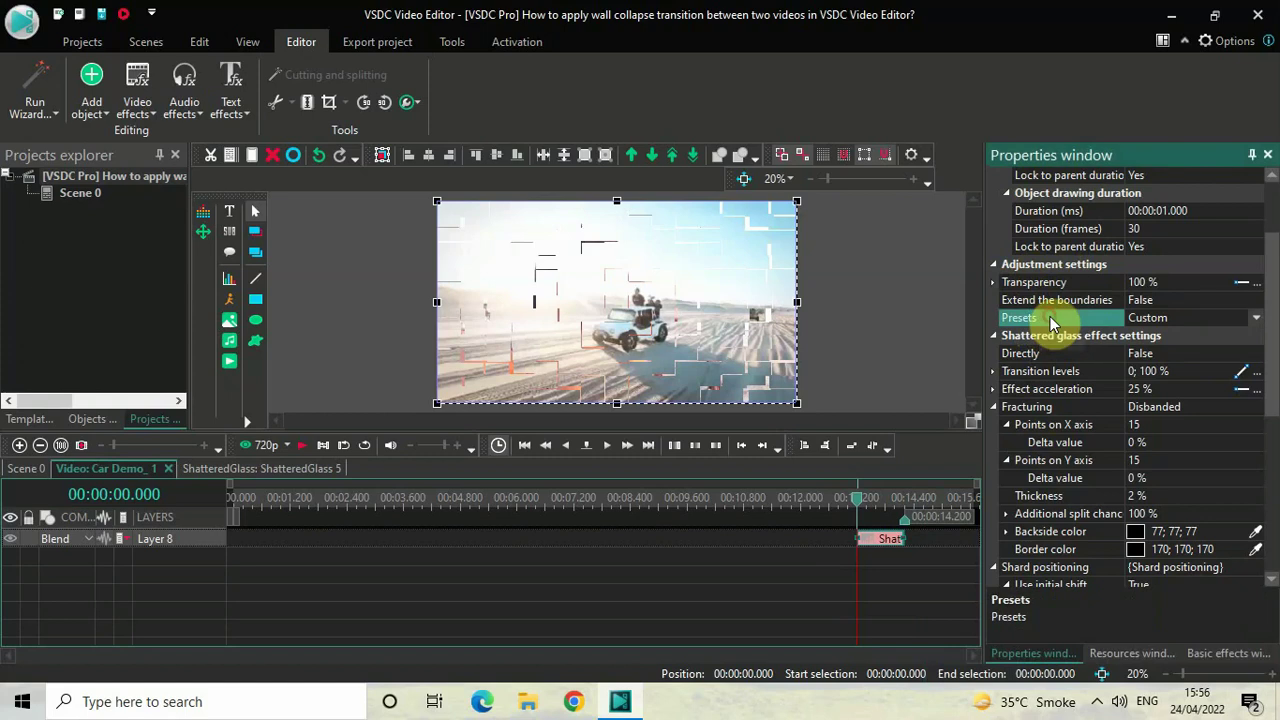
click(1257, 318)
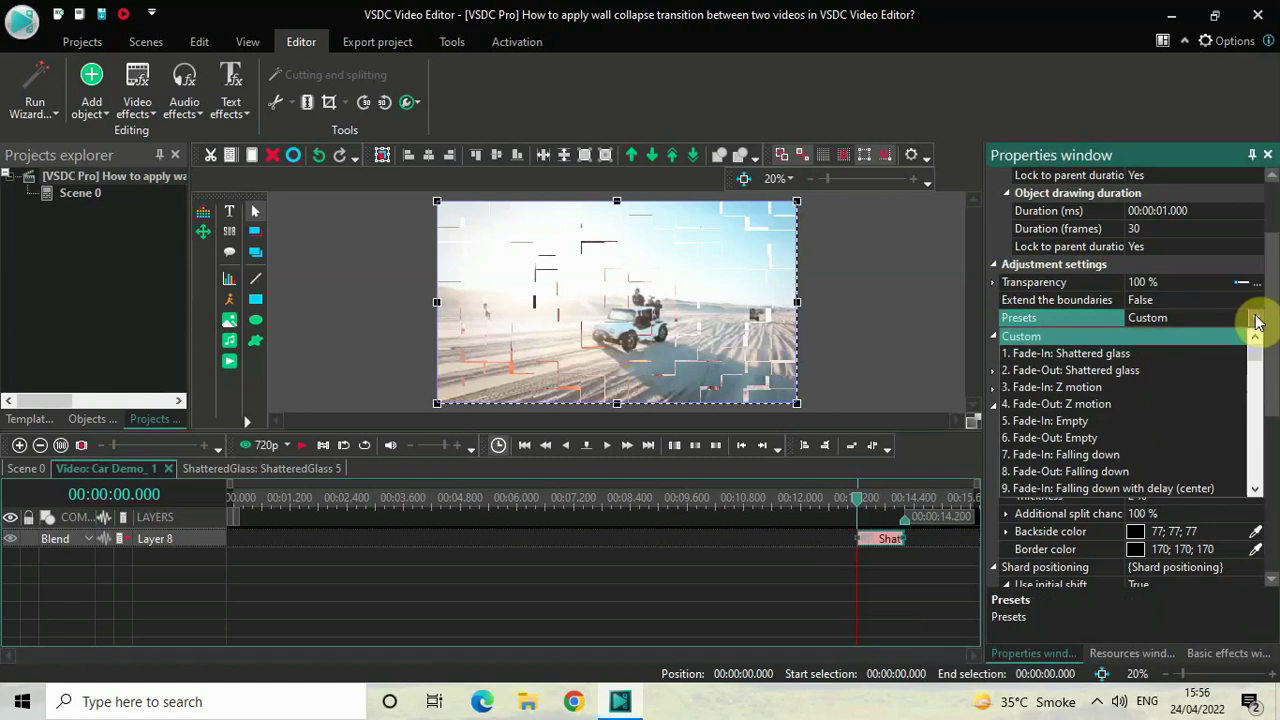
click(1257, 490)
click(1257, 490)
click(1257, 490)
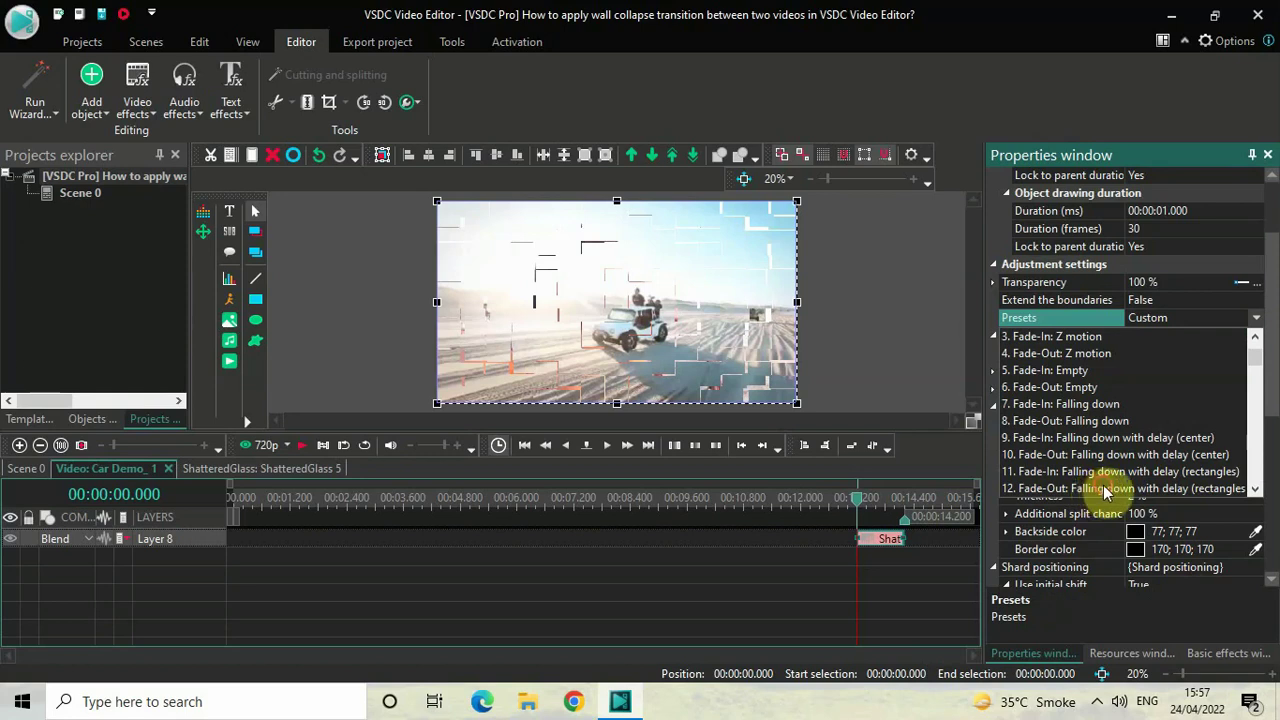
click(1104, 488)
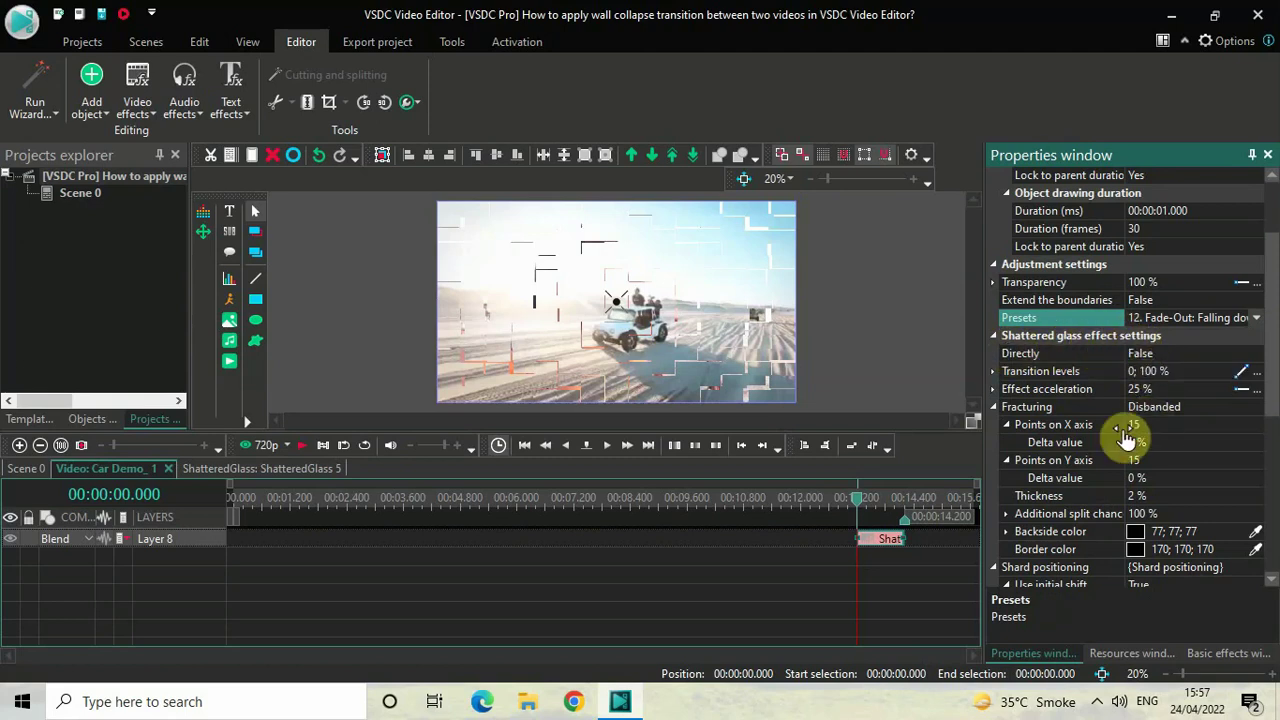
Step: Under Fracturing, change Points on X axis from 15 to 10
click(1065, 410)
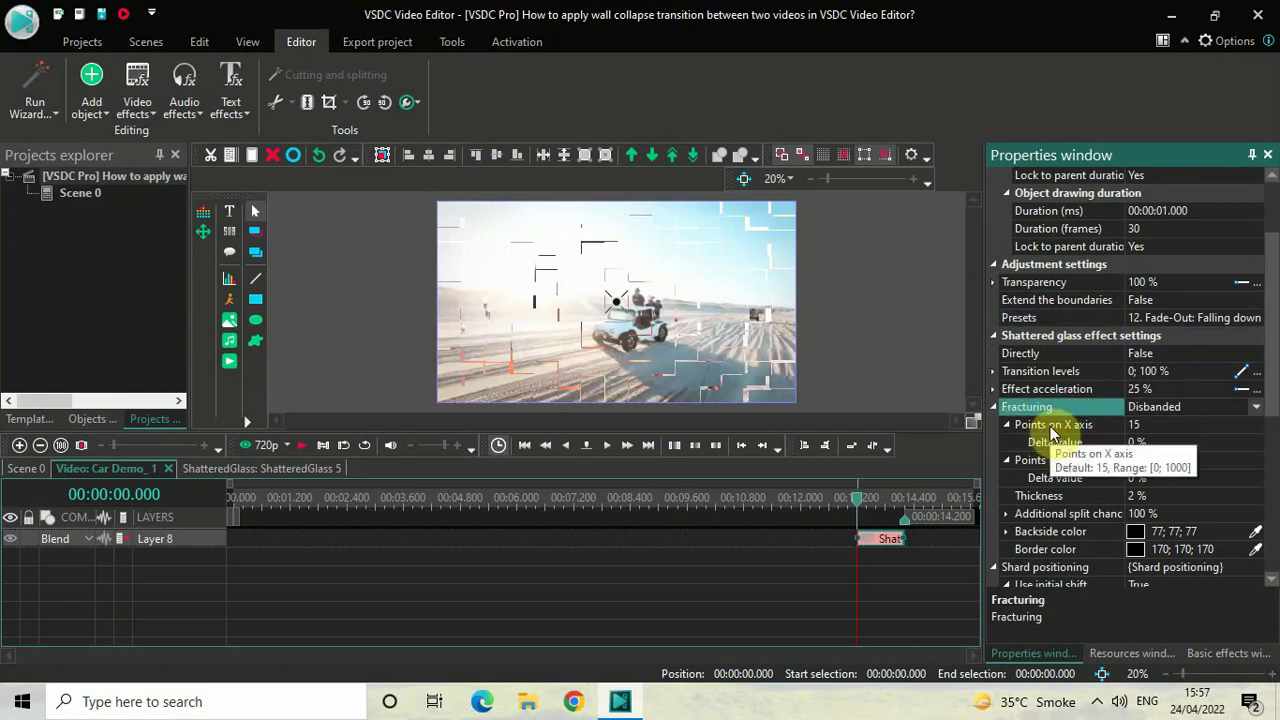
click(1050, 426)
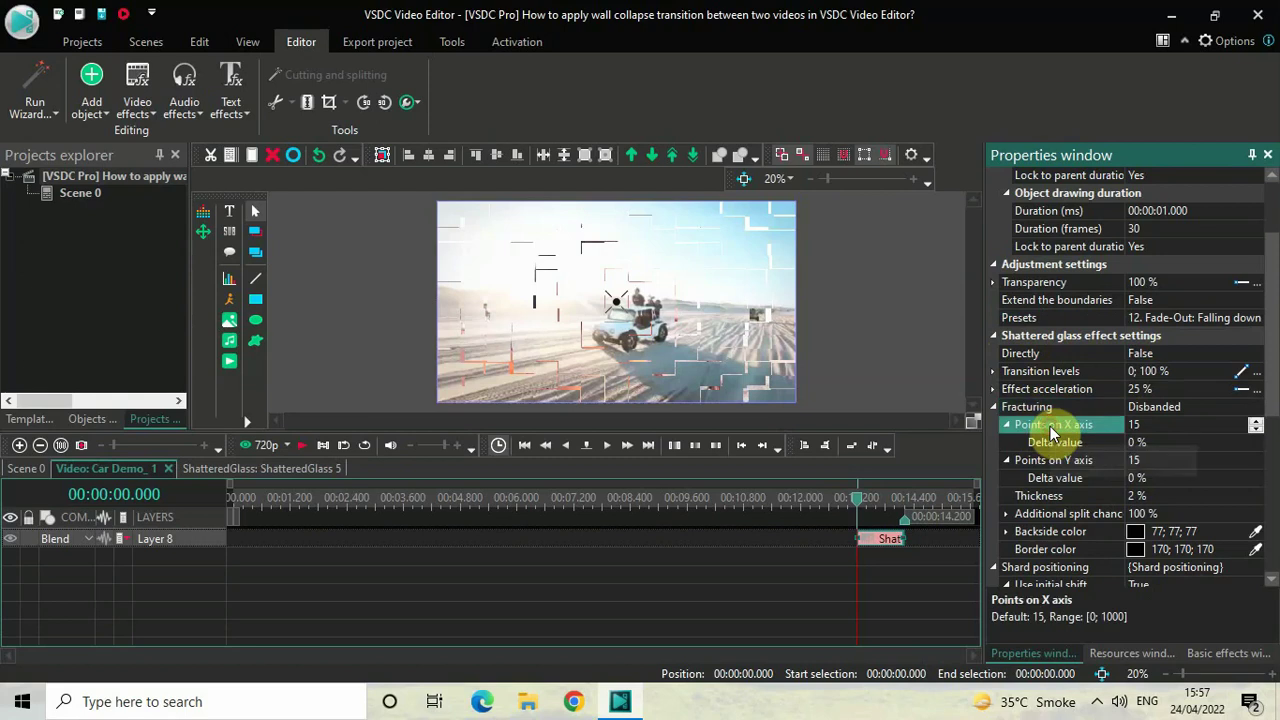
click(1167, 424)
key(BackSpace)
key(BackSpace)
text(10)
key(Return)
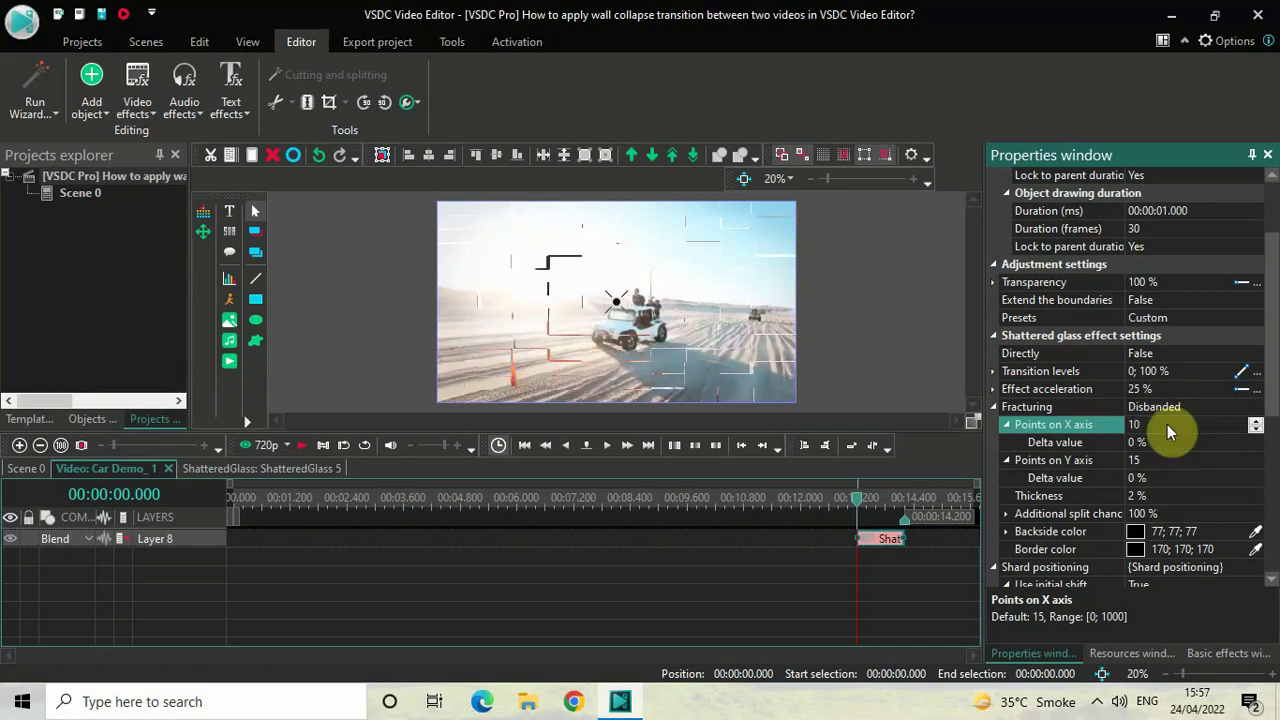
Step: Change Points on Y axis from 15 to 10
click(1048, 465)
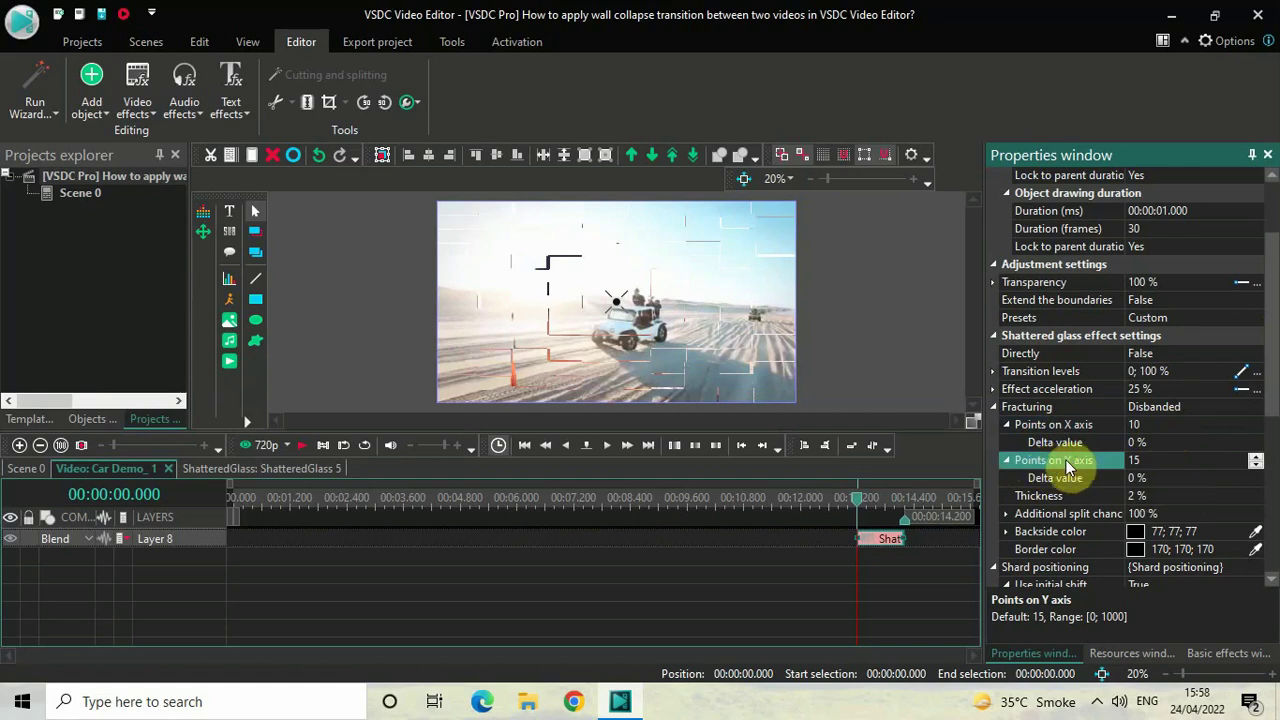
click(1160, 460)
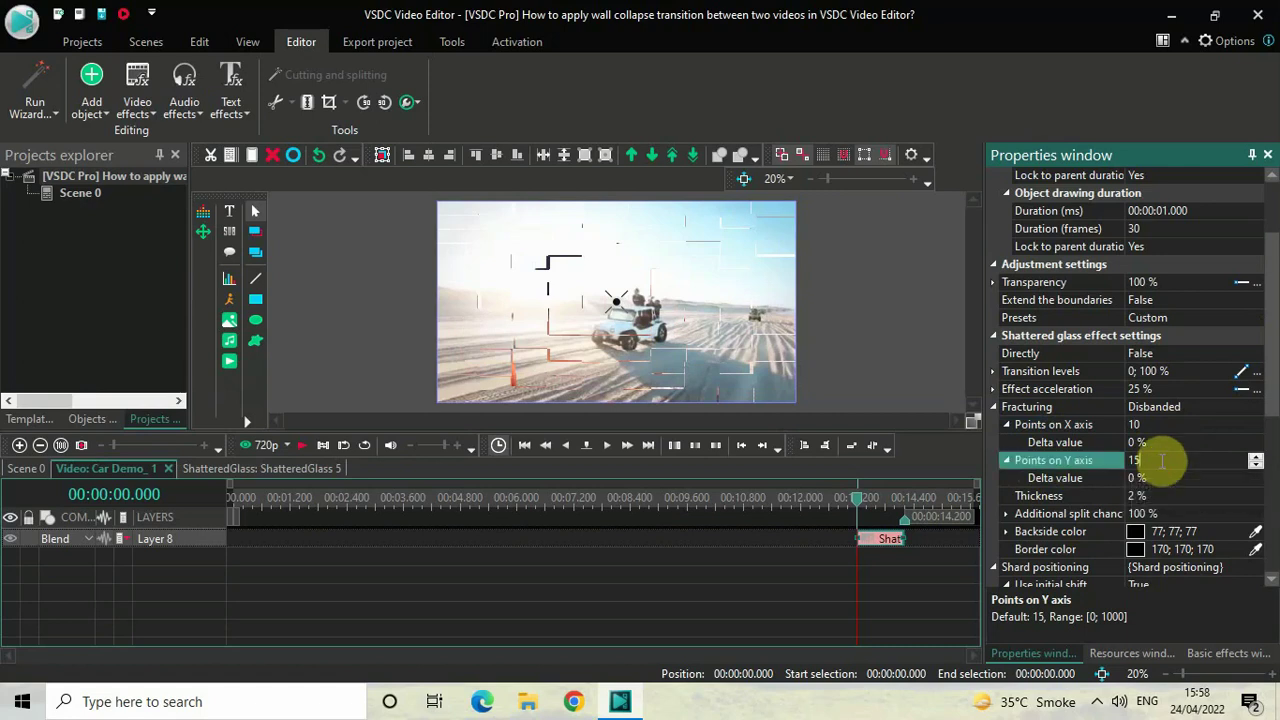
key(BackSpace)
key(BackSpace)
text(10)
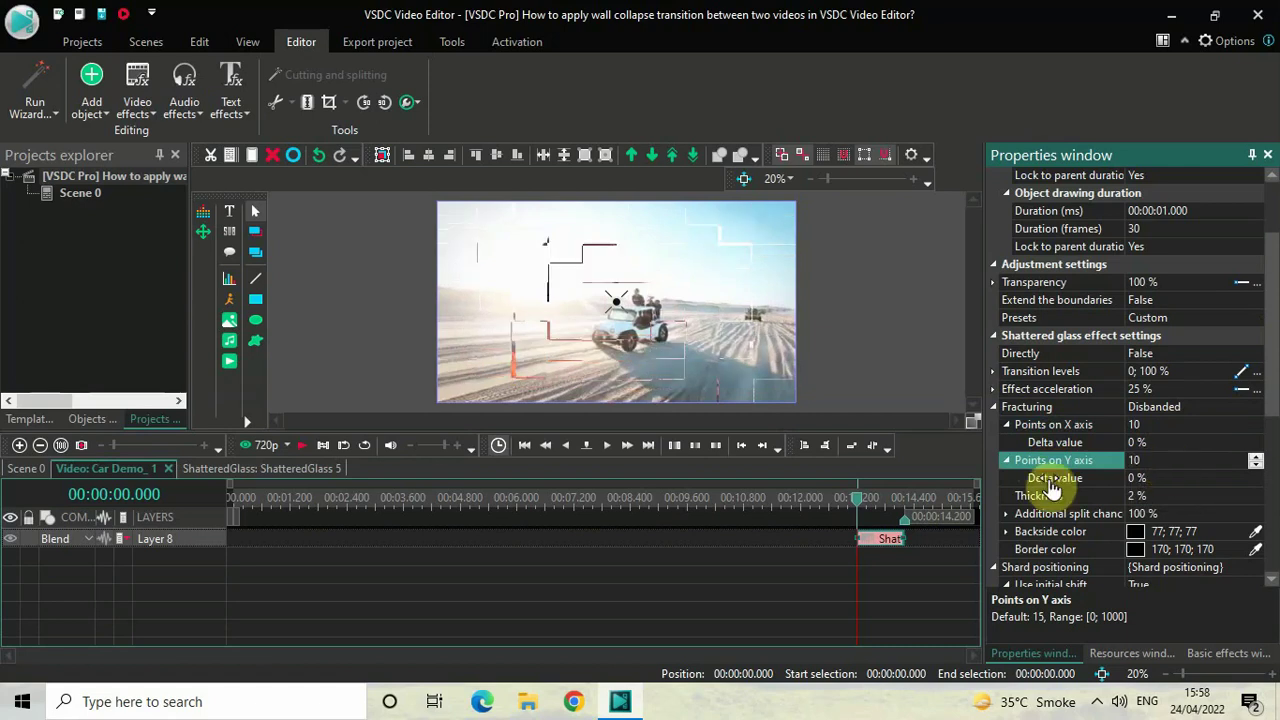
Step: Return to the Scene 0 timeline and play back the transition from about 8.9 seconds
click(12, 481)
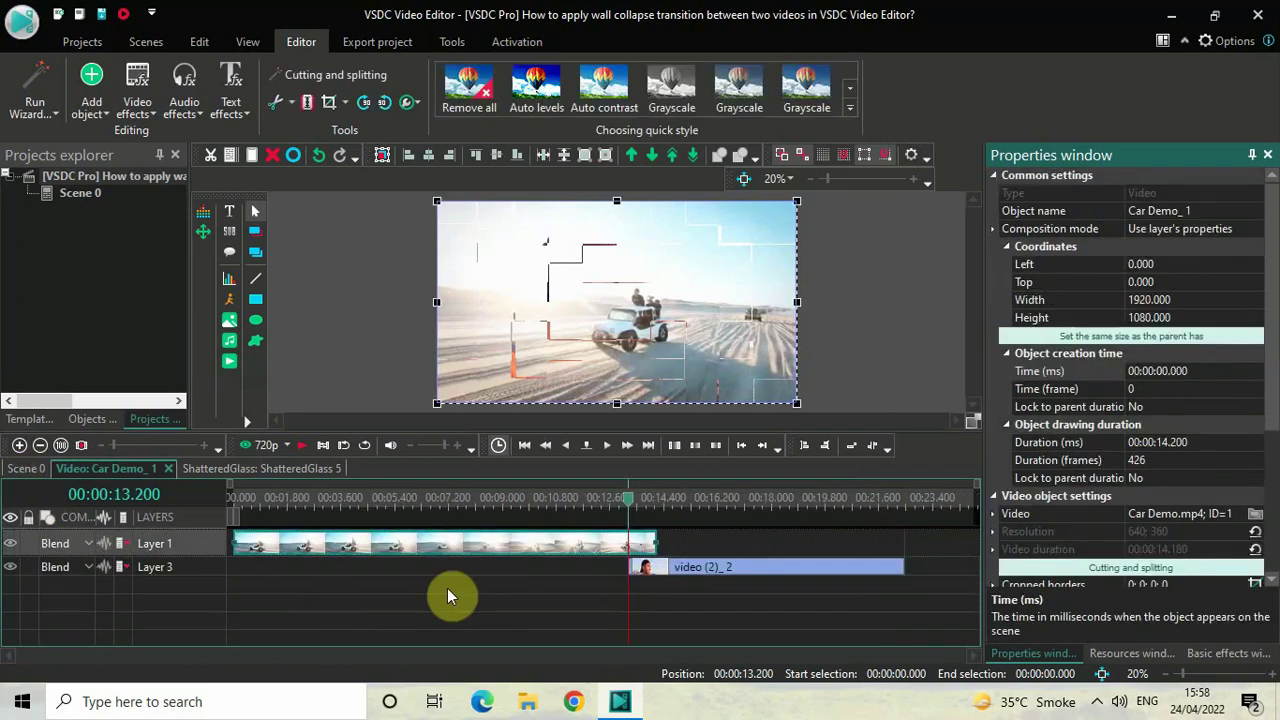
click(503, 505)
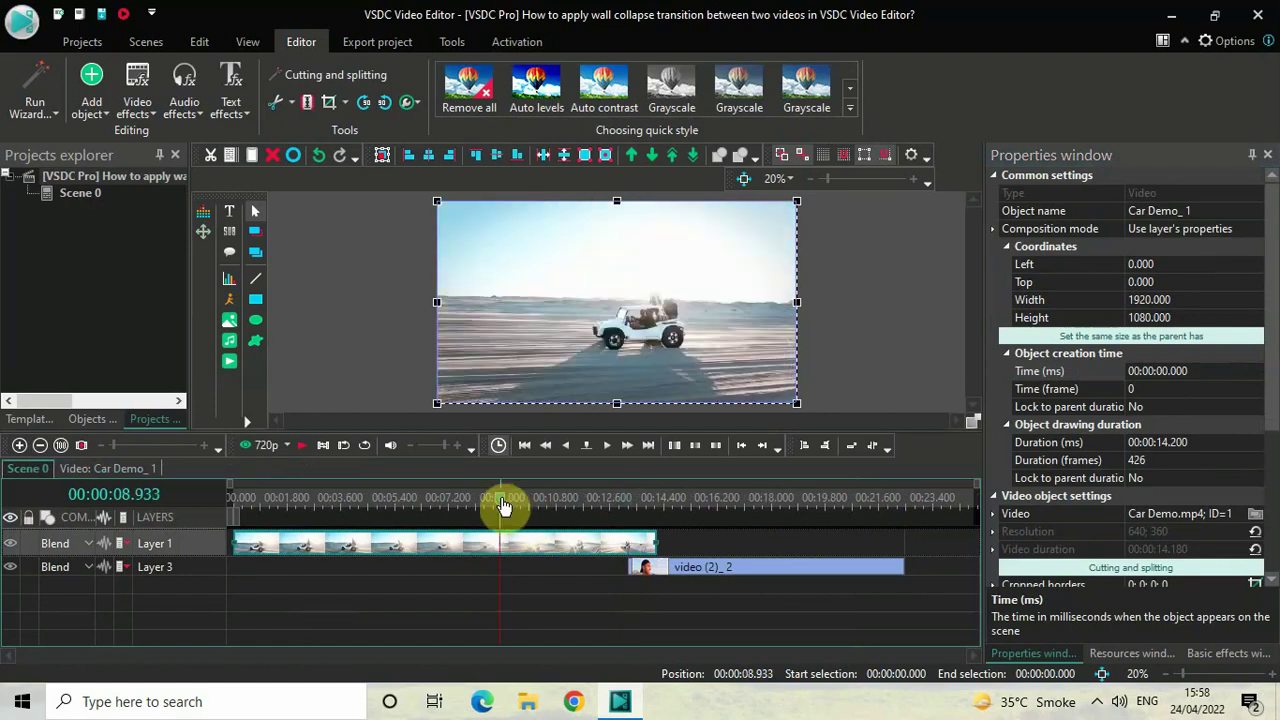
key(space)
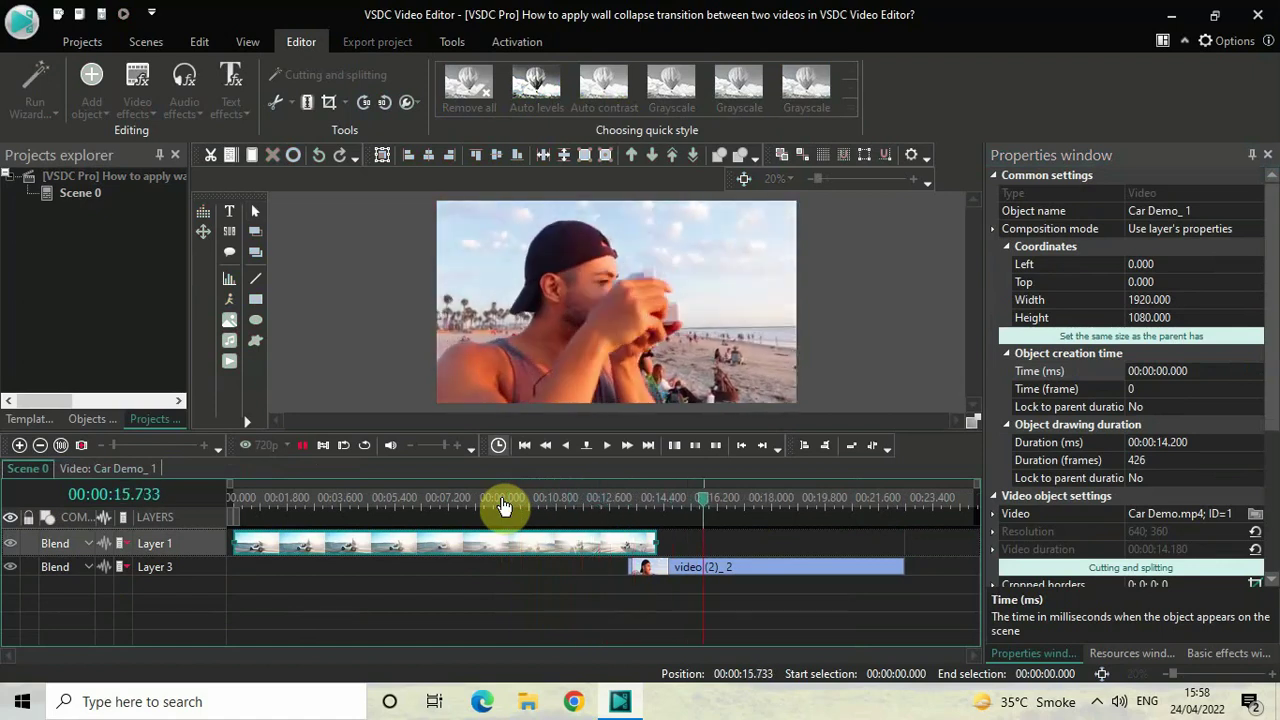
key(space)
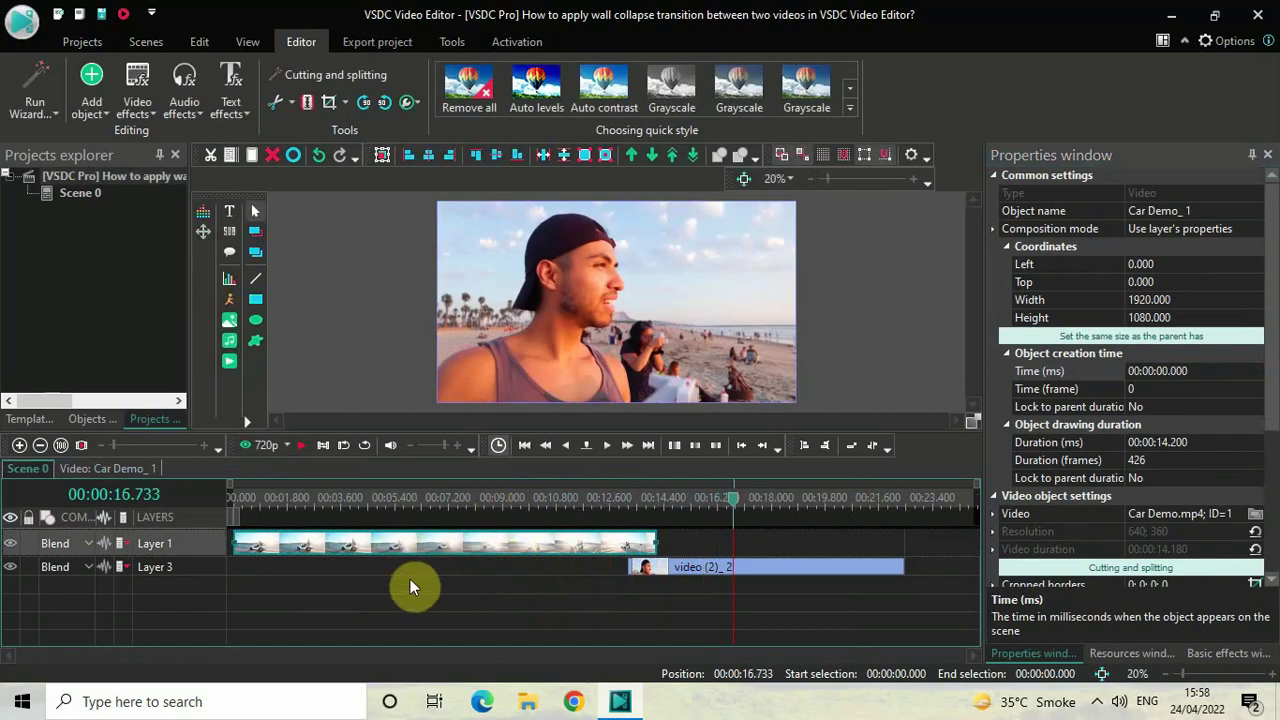
Step: Set the preview quality to 240p and put the playhead at 10.6 seconds
click(286, 446)
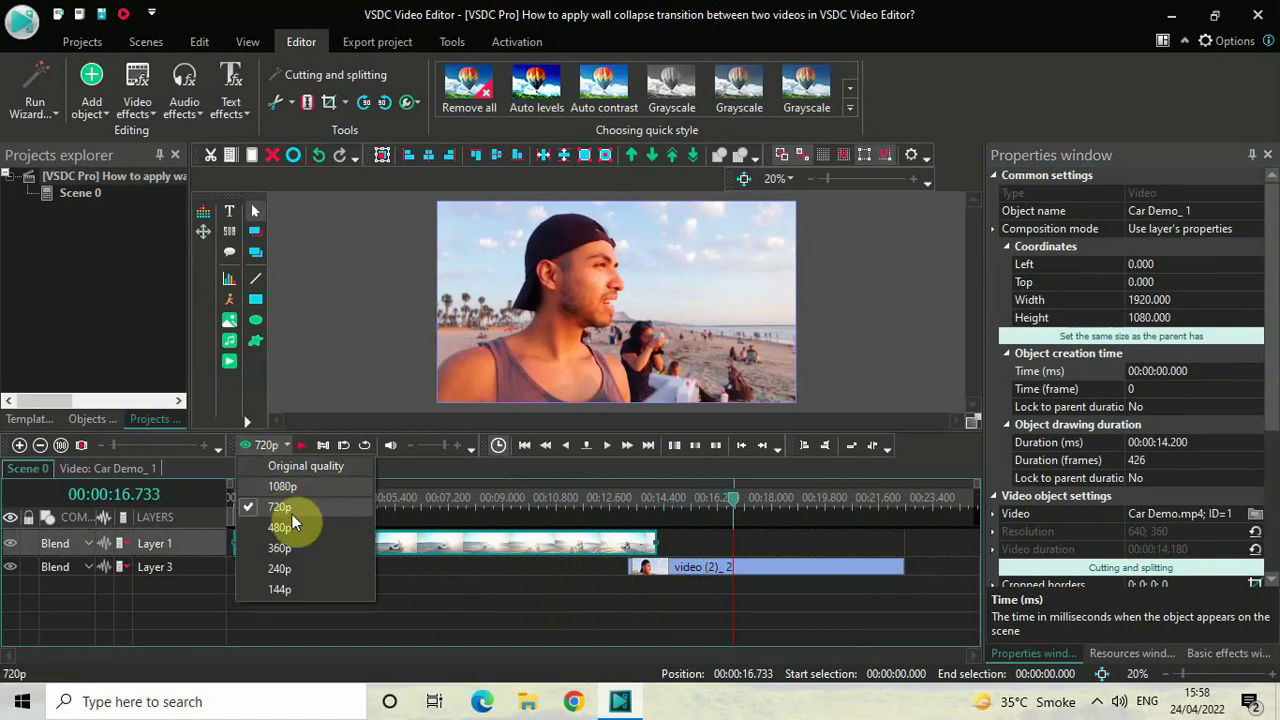
click(303, 568)
click(551, 500)
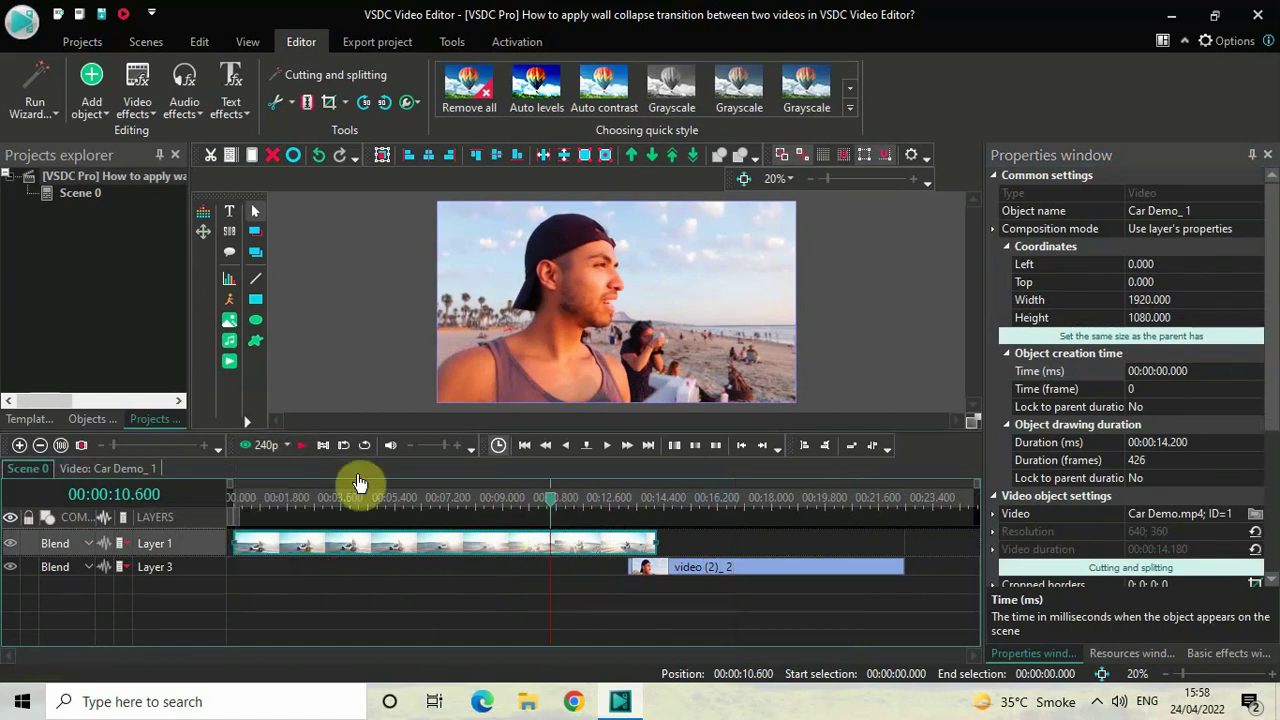
Step: Open the 240p rendered preview, pause it, and seek back to 10 seconds to replay the transition
click(257, 447)
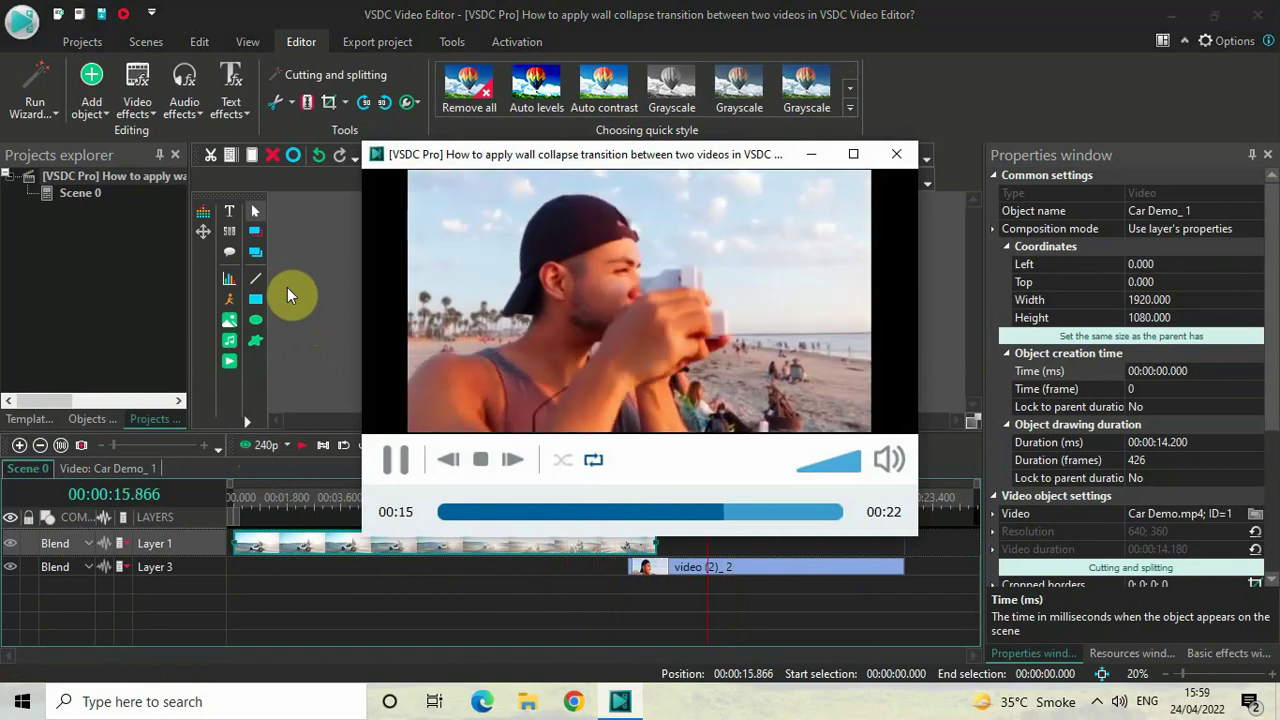
key(space)
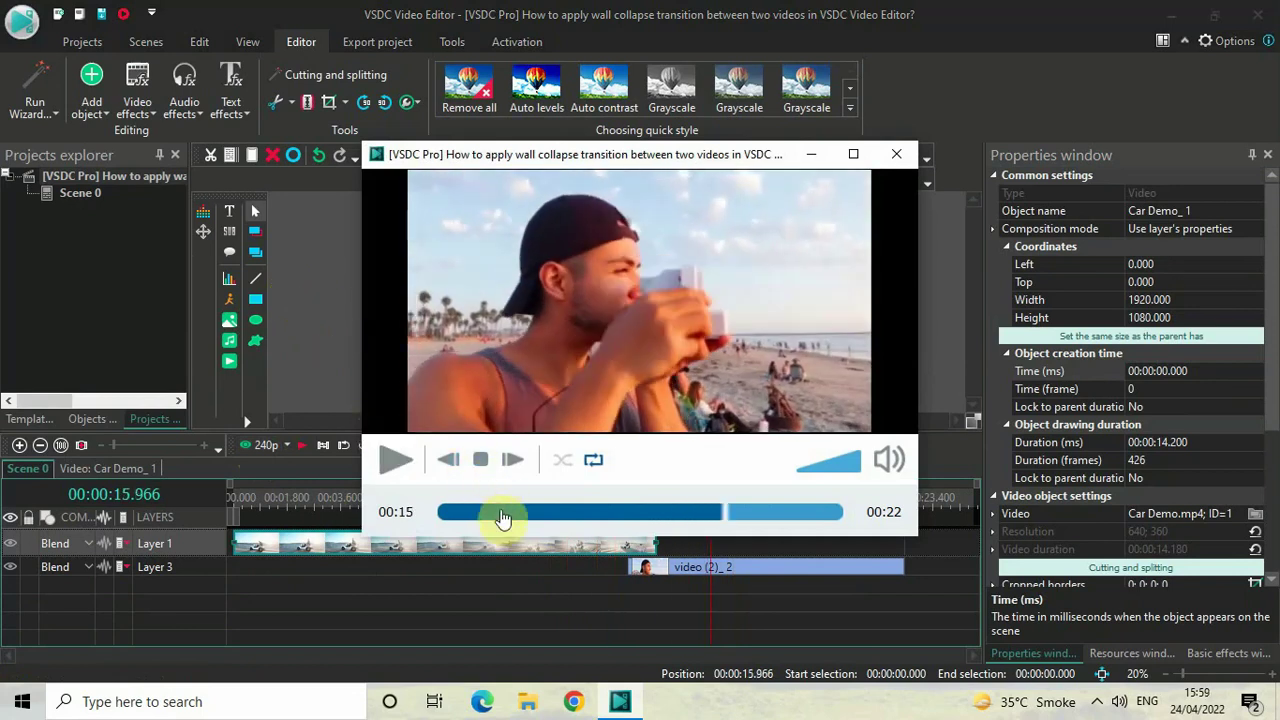
click(594, 513)
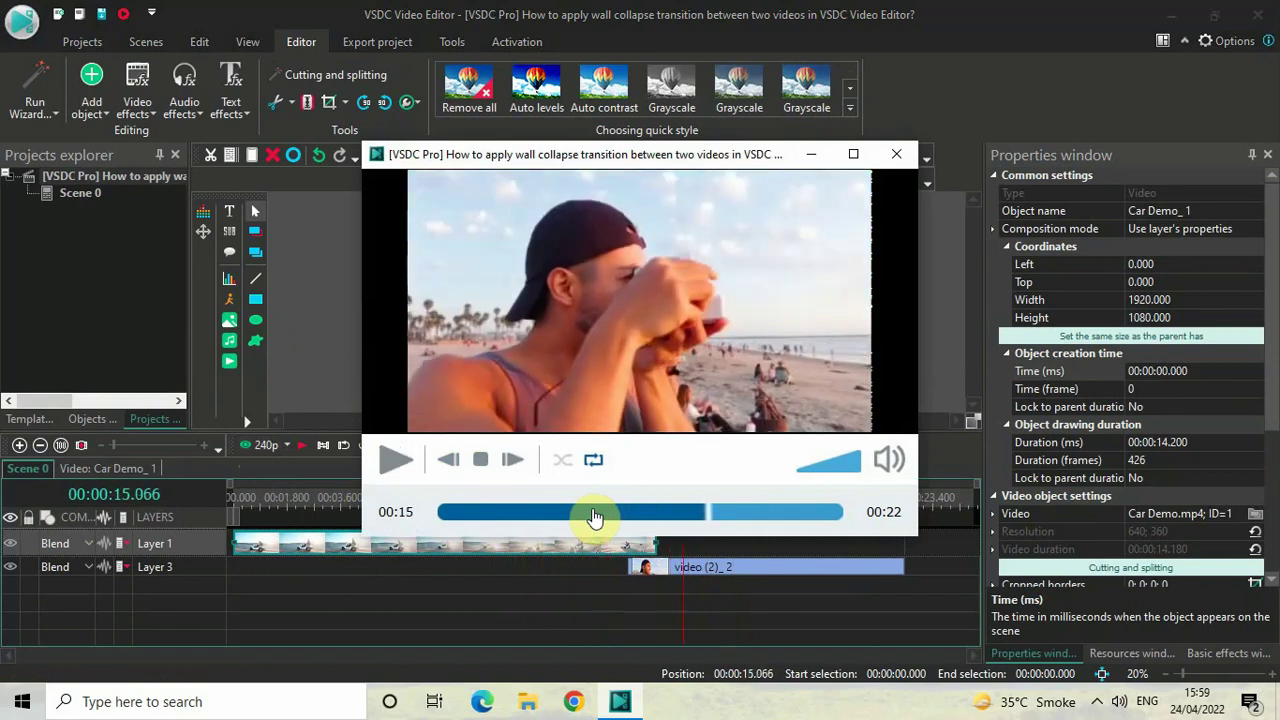
click(627, 513)
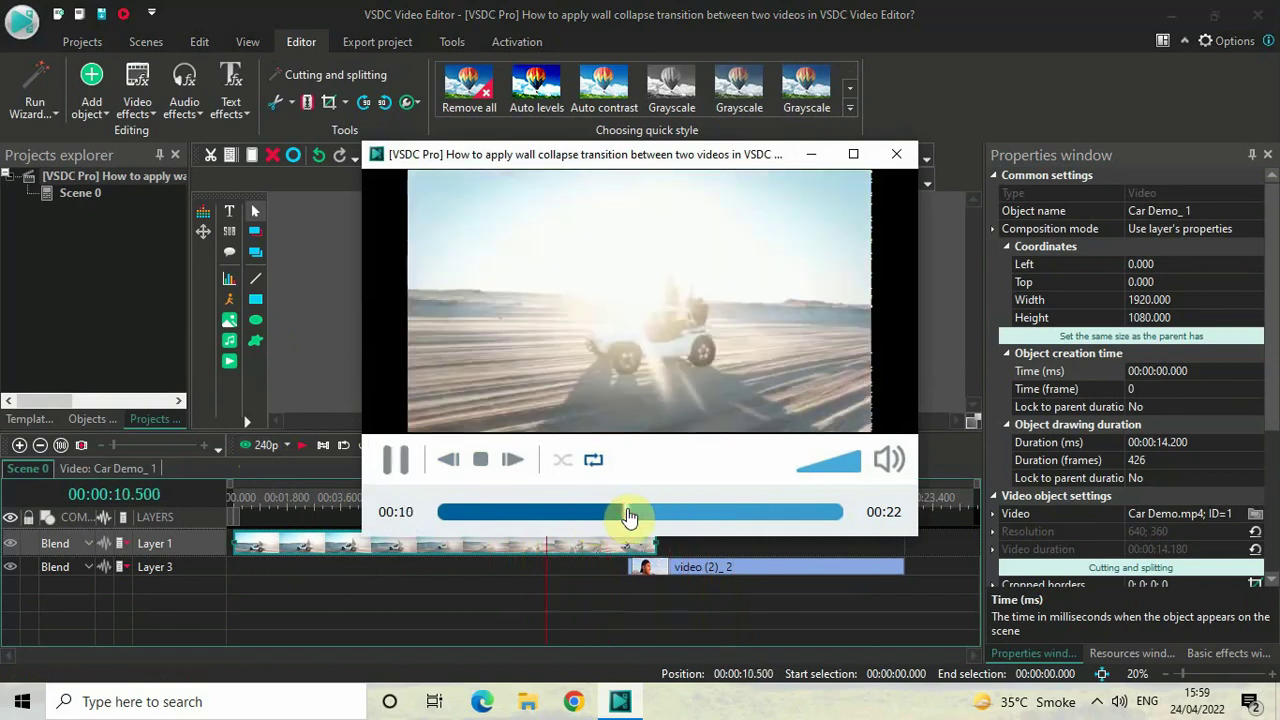